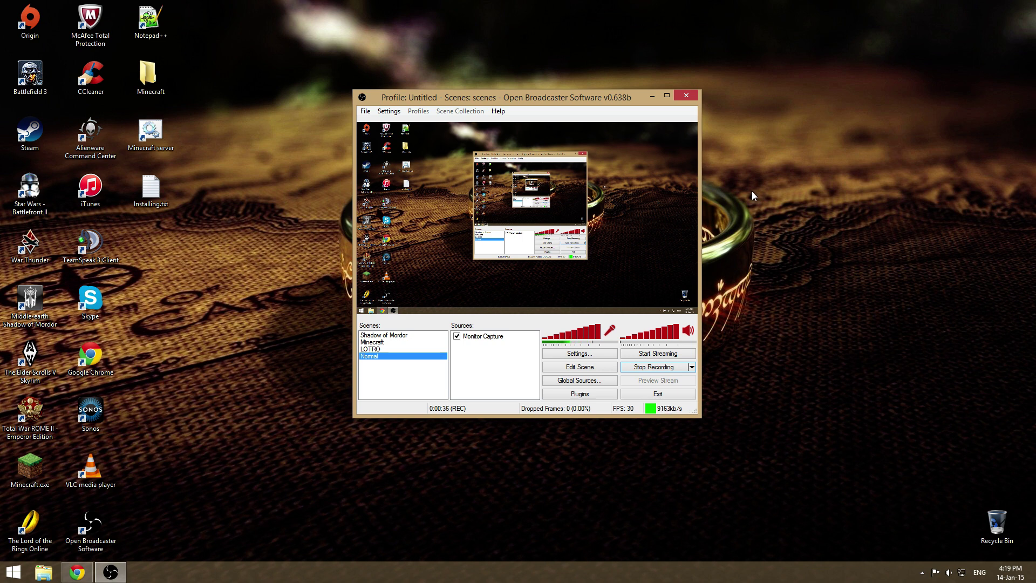
Step: Launch Control Panel via Windows search and go to Programs and Features to list installed programs
click(651, 96)
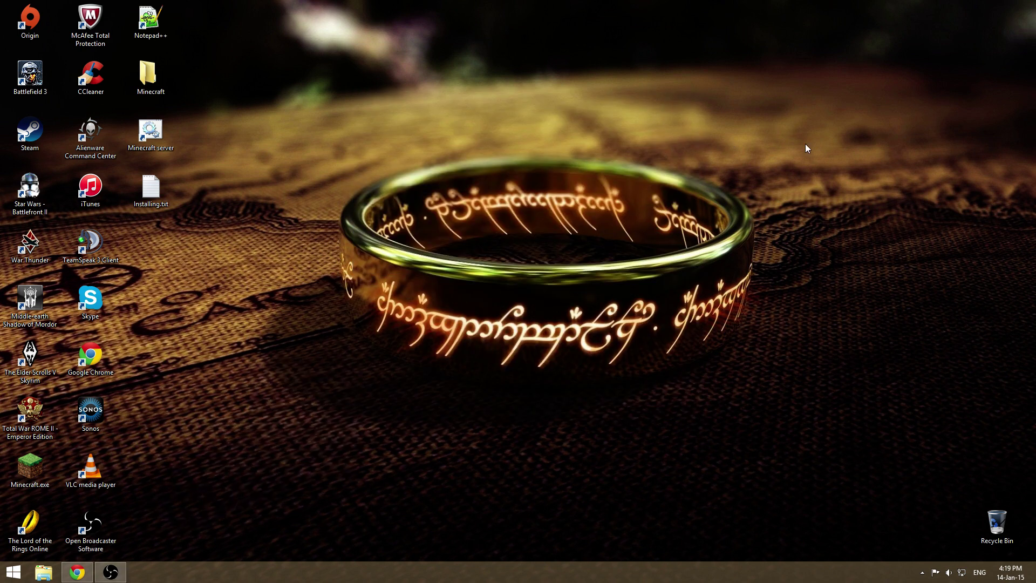
key(super+s)
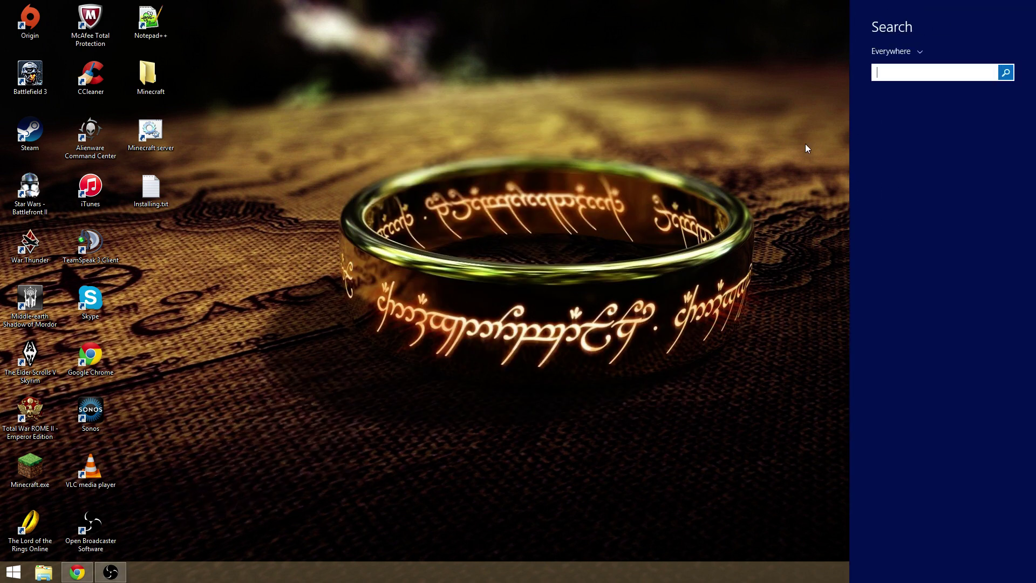
text(control Panel)
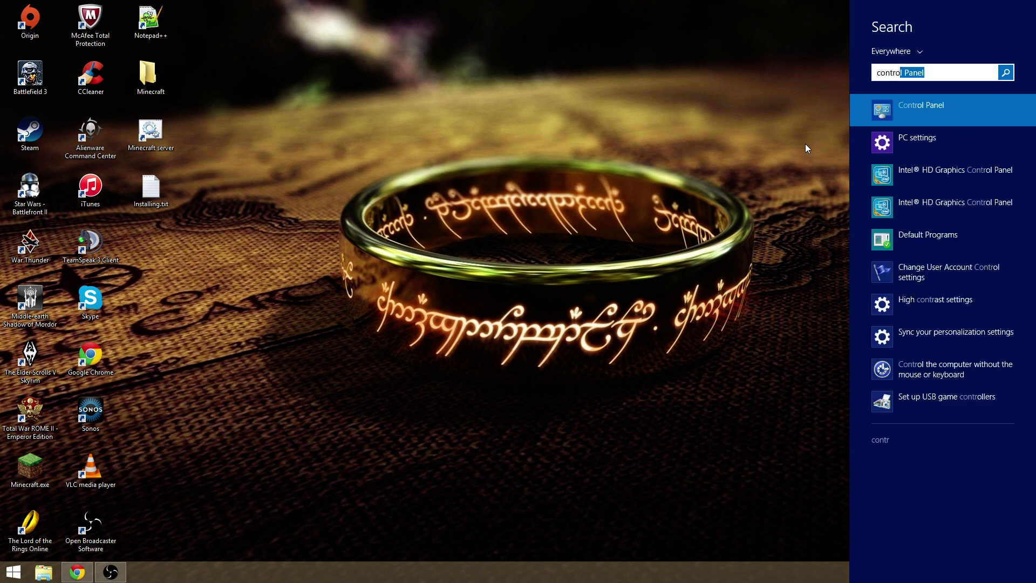
key(Return)
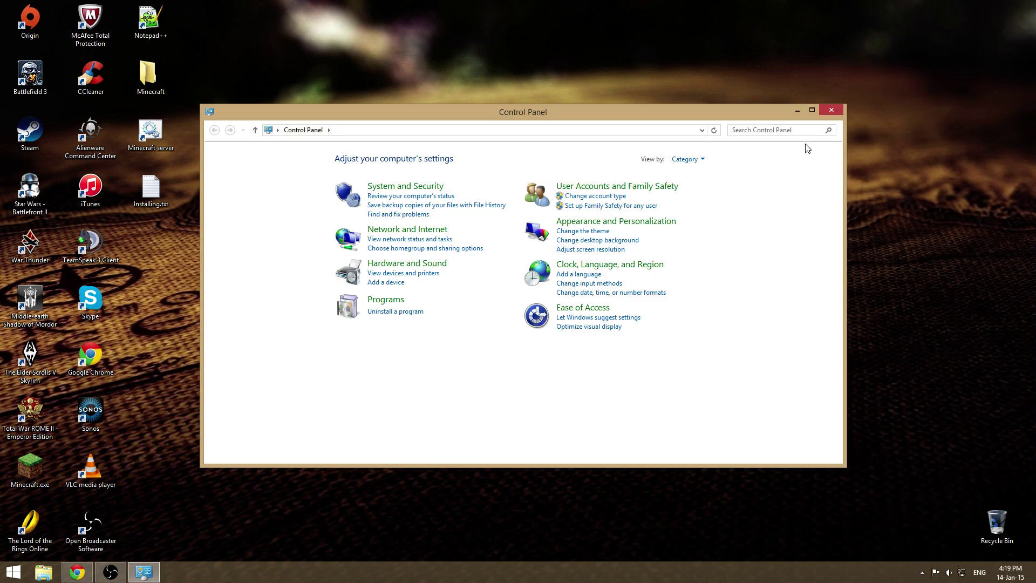
click(398, 304)
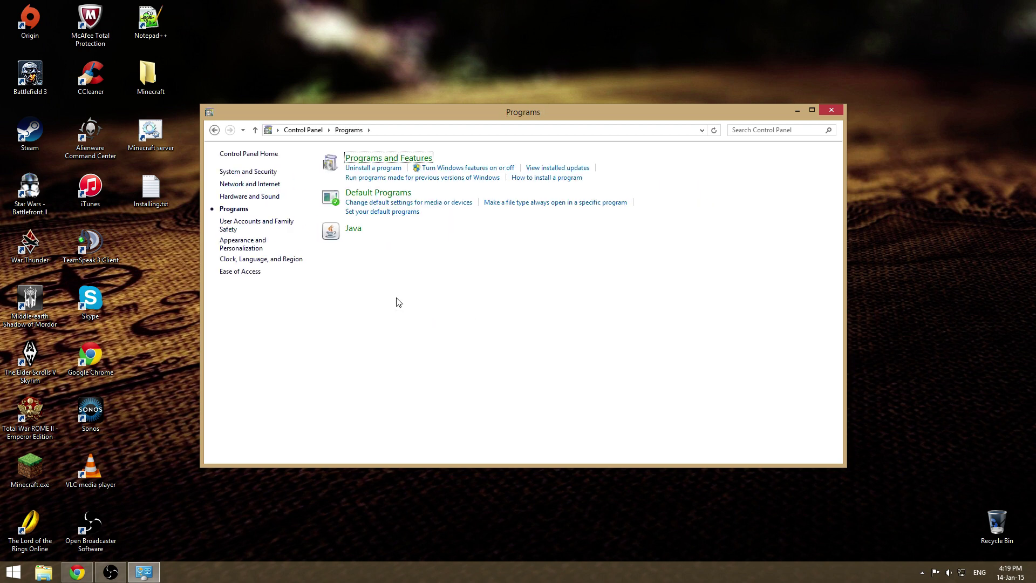
click(392, 160)
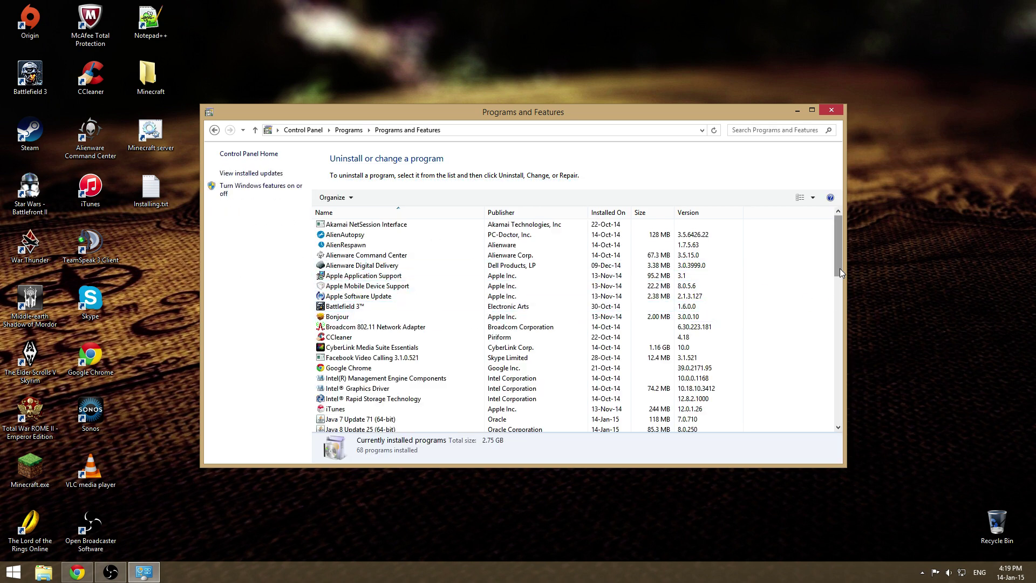
drag(839, 268, 841, 283)
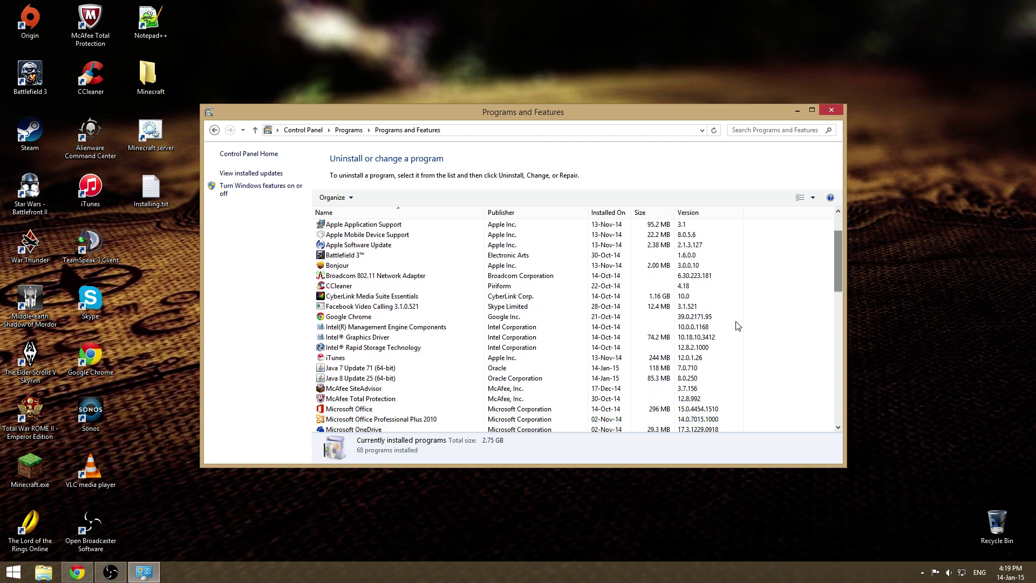
Step: Review Java 7 Update 71, then highlight Java 8 Update 25 (Oracle, 8.0.250, 85.3 MB)
click(399, 368)
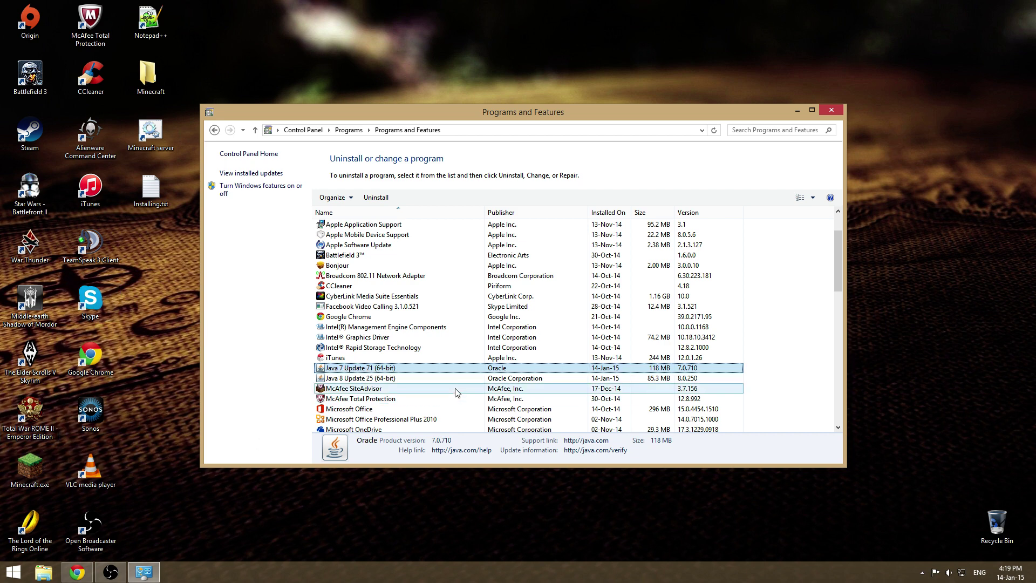
click(413, 380)
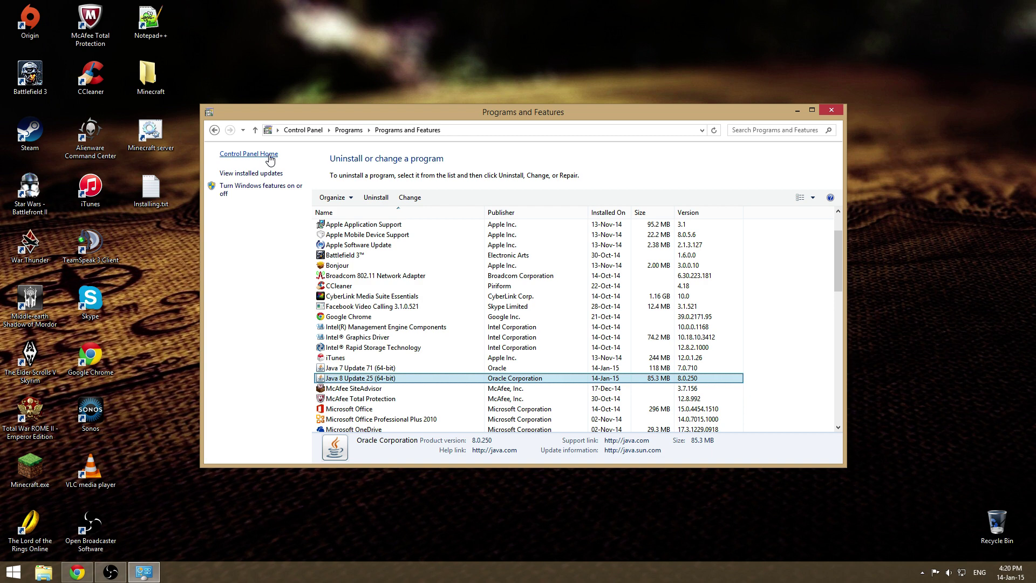
Step: Launch the Java Control Panel from Programs and bring up the Java Runtime Environment Settings
click(270, 159)
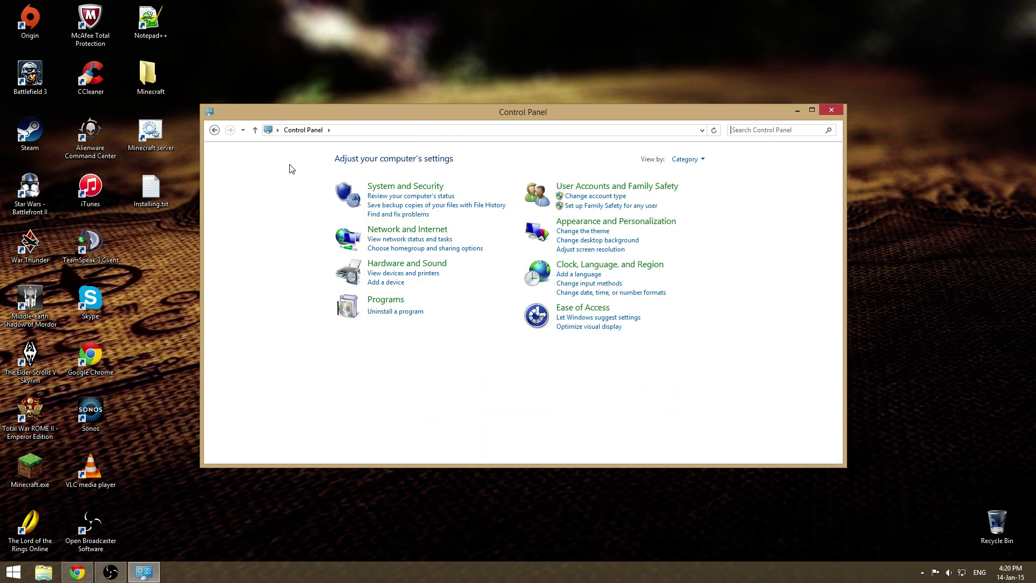
click(388, 305)
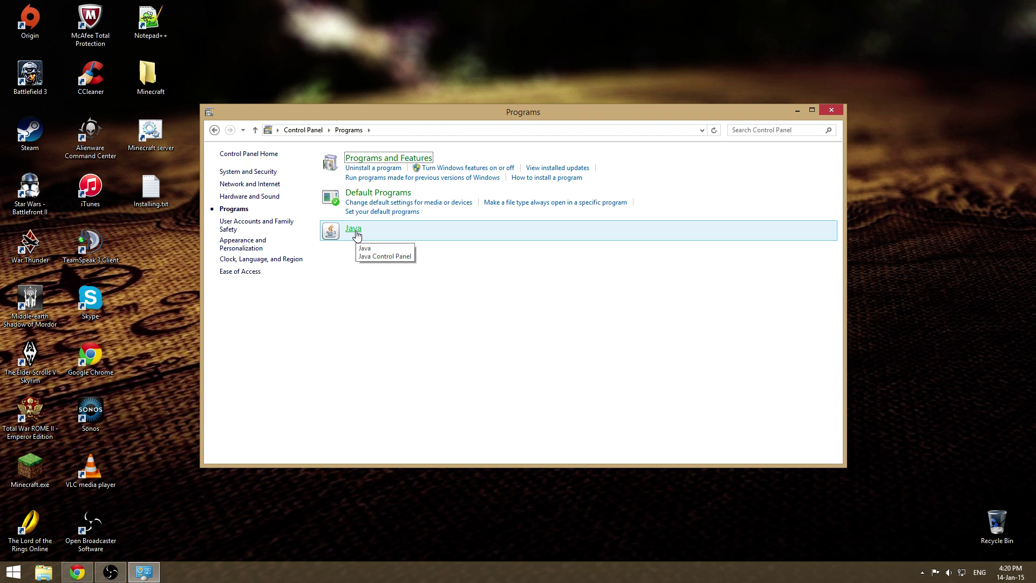
click(356, 233)
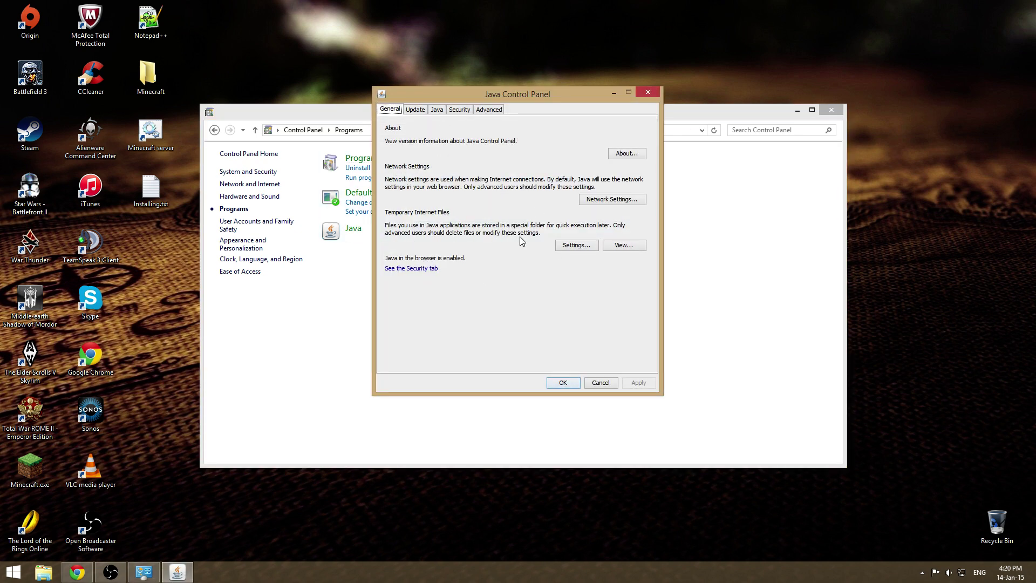
click(438, 110)
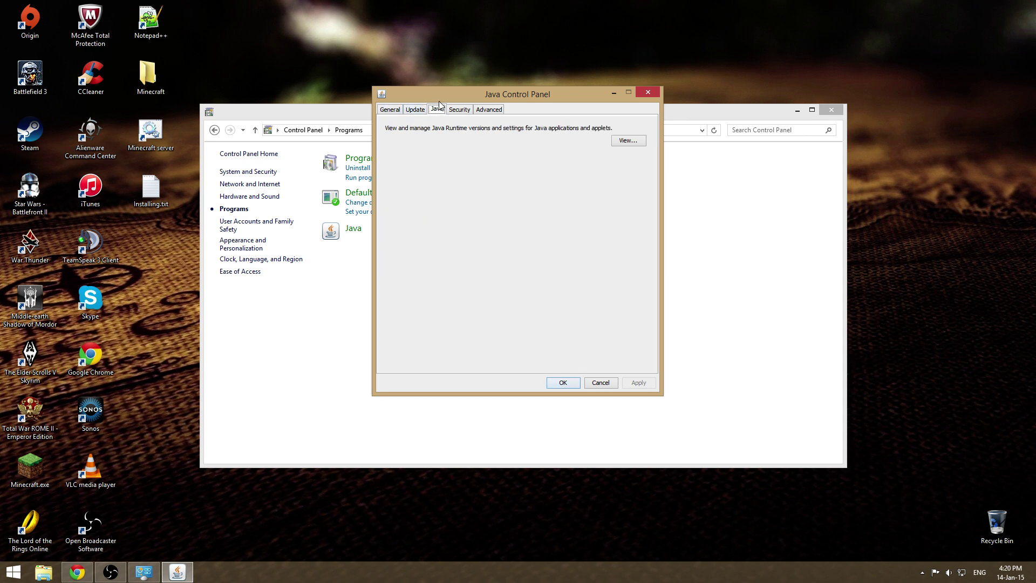
click(628, 141)
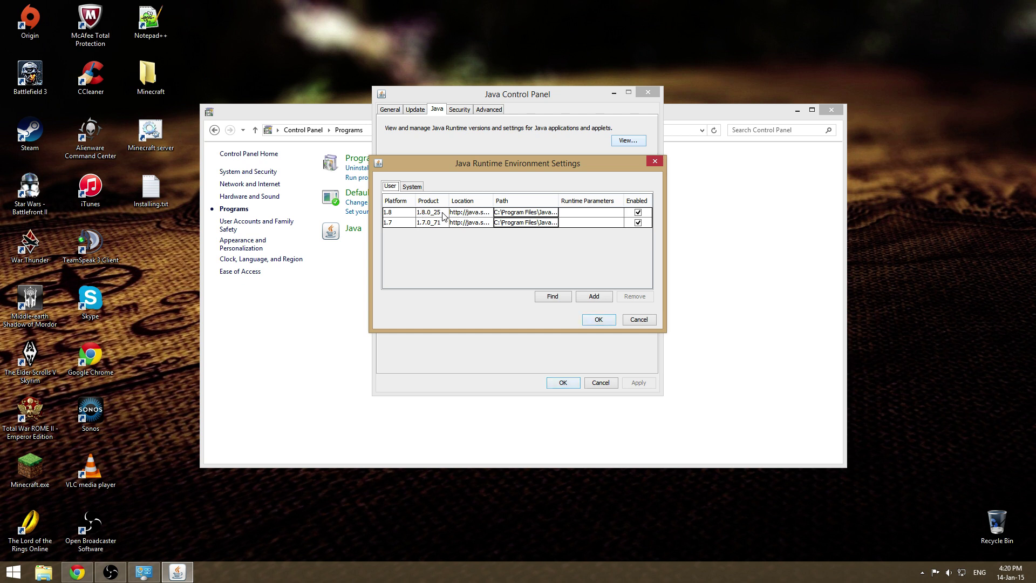
Step: Review user runtimes 1.7 and 1.8, then the System list showing only Java 1.8
click(409, 214)
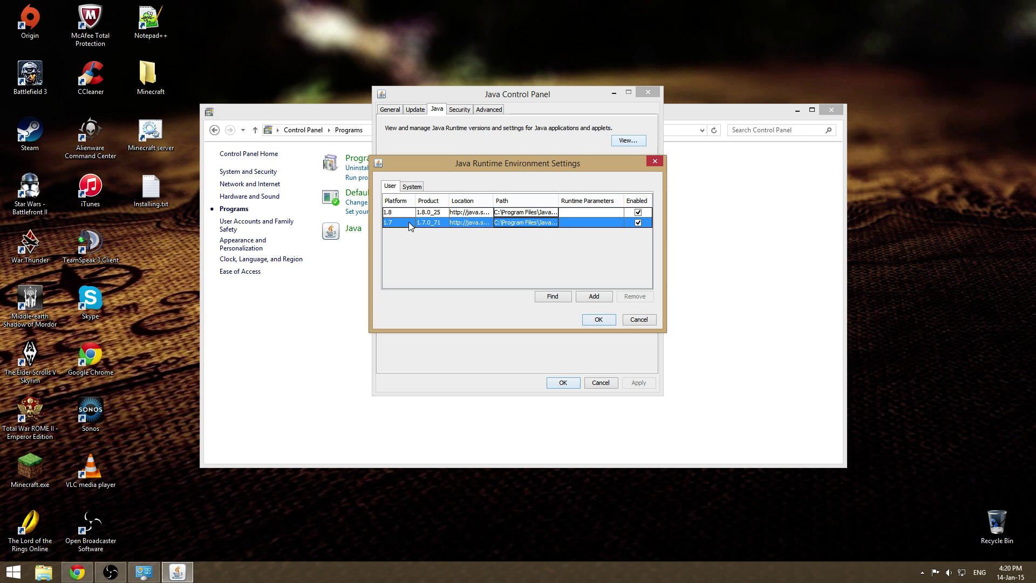
click(405, 212)
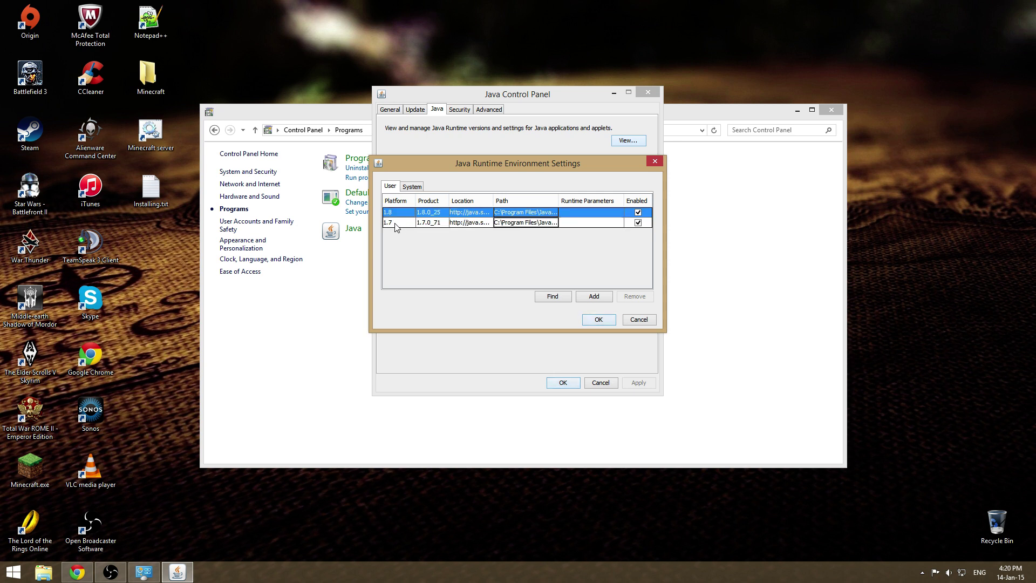
click(394, 222)
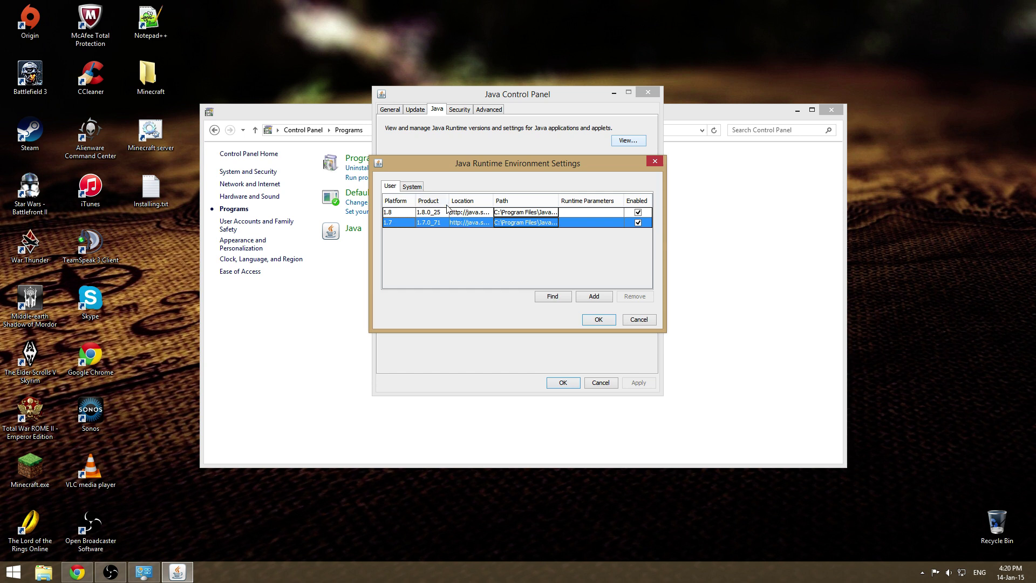
click(412, 187)
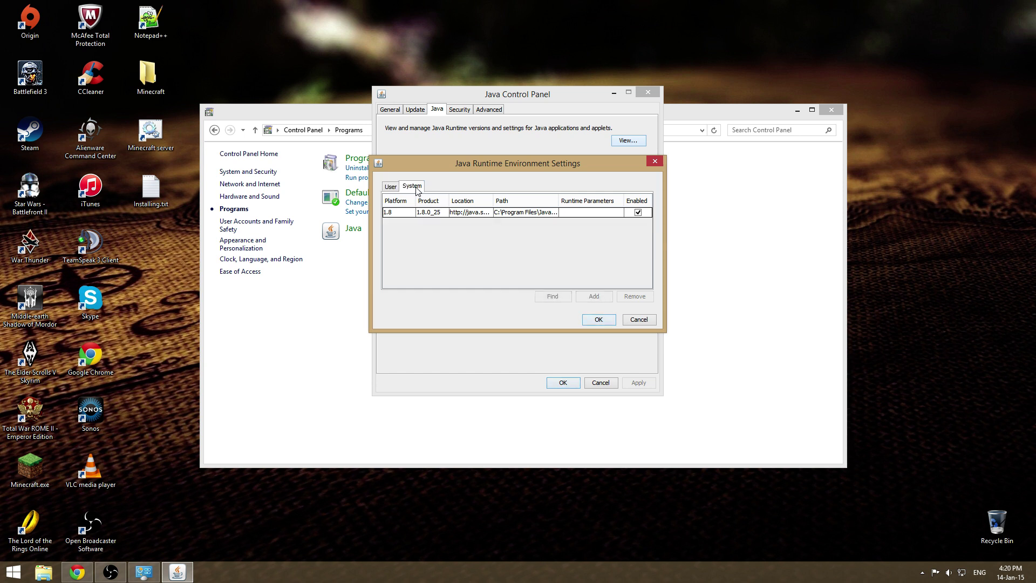
click(403, 212)
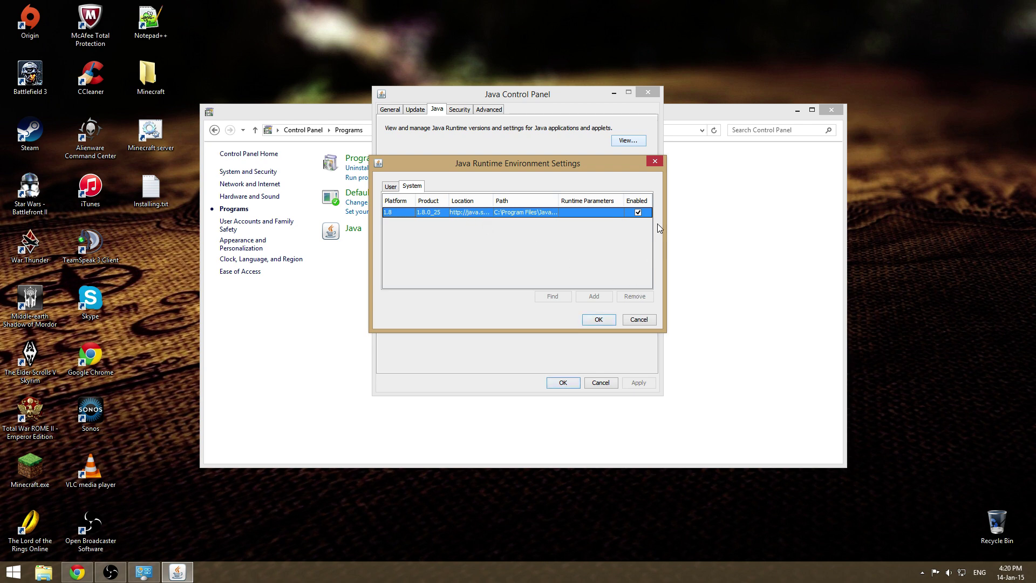
Step: Close the Java dialogs and return to Programs and Features
click(655, 161)
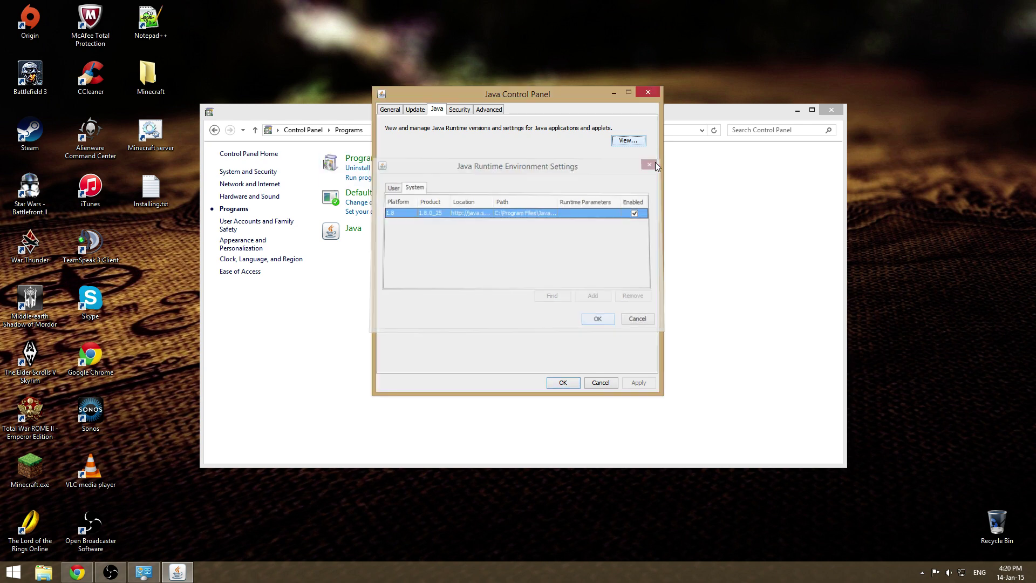
click(649, 95)
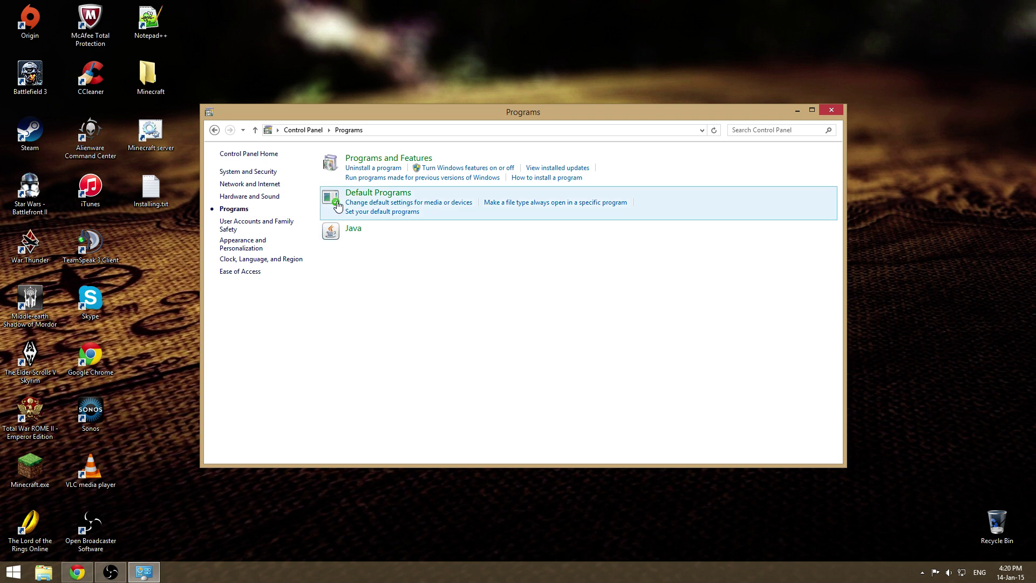
click(388, 160)
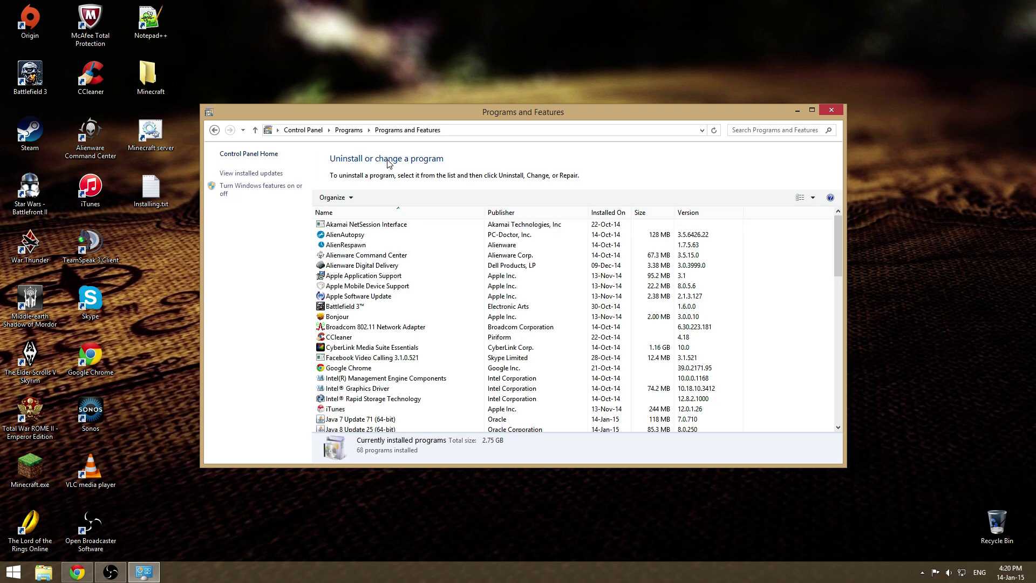
scroll(413, 264, down, 1)
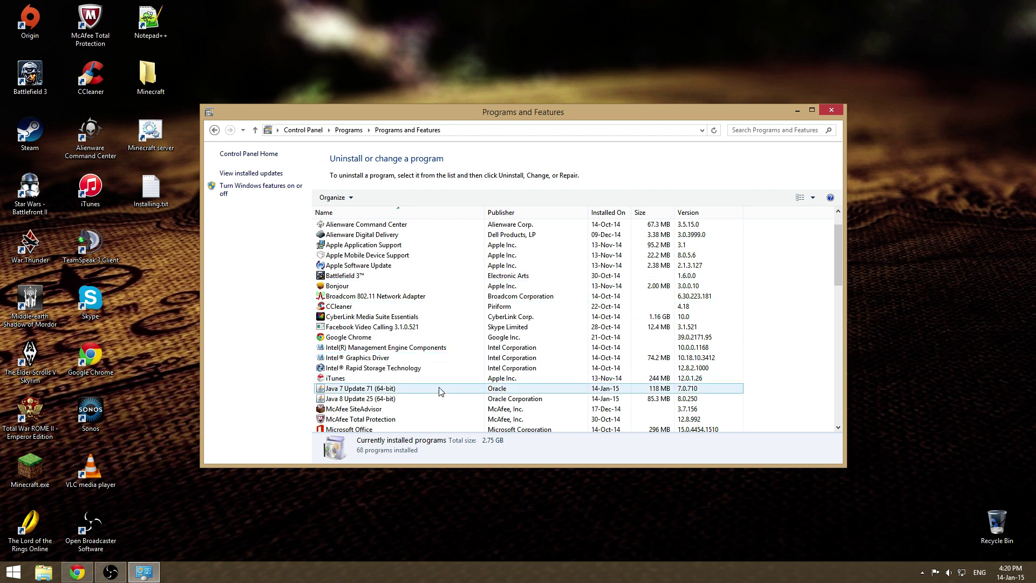
Step: Uninstall Java 8 Update 25 (64-bit), confirming the removal
click(434, 405)
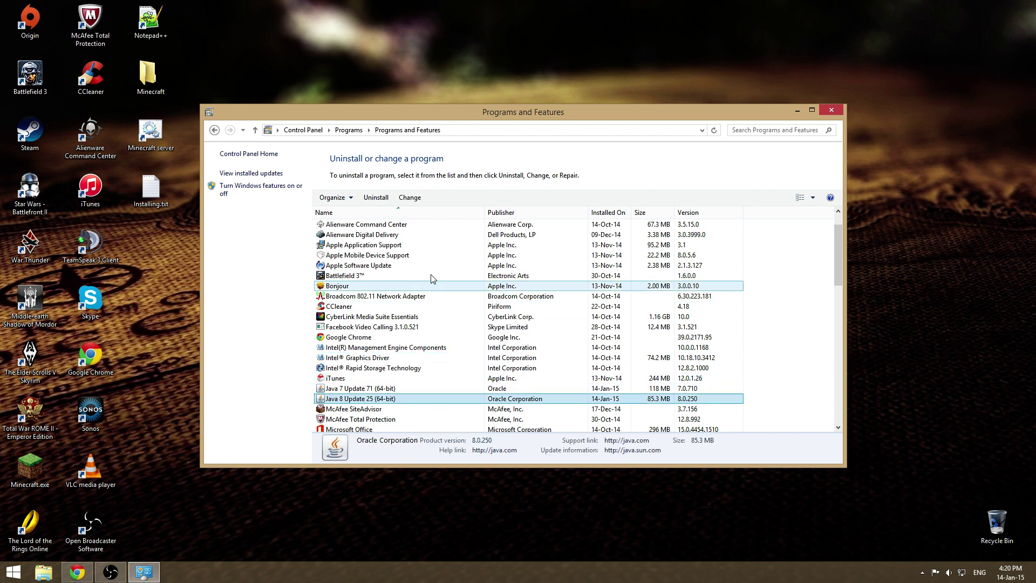
click(376, 198)
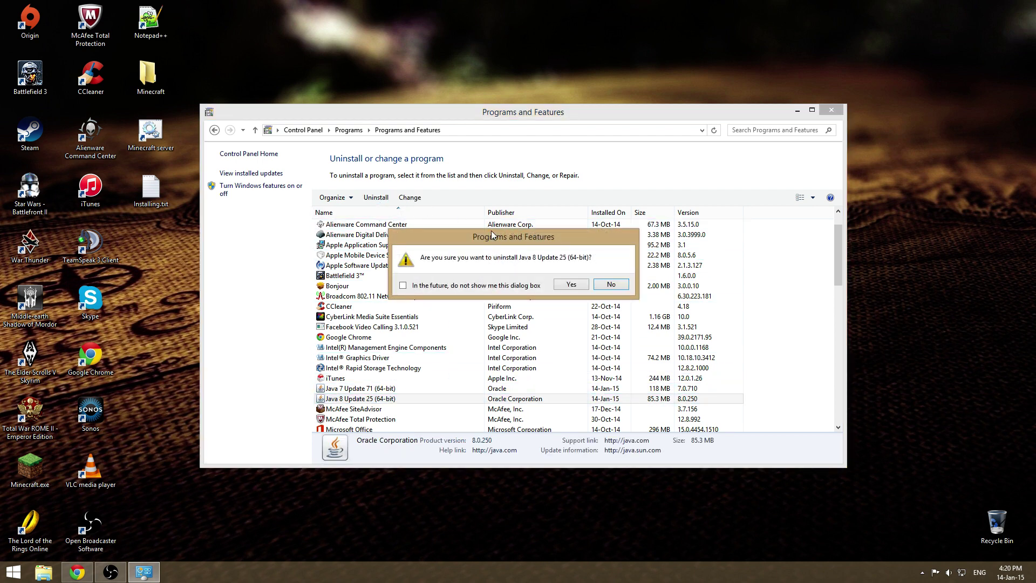
click(570, 289)
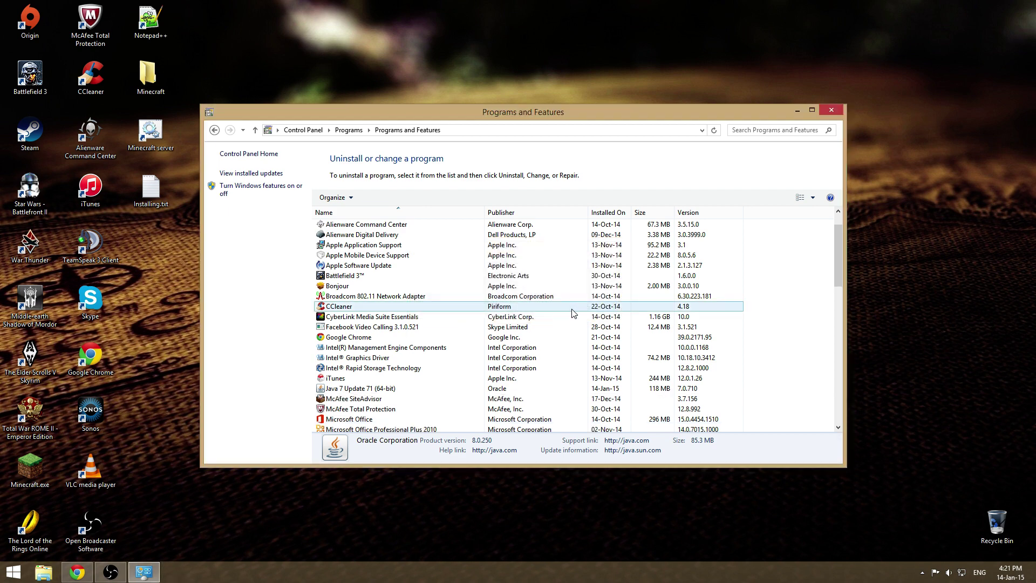
Step: Return to Control Panel home and launch the Java Control Panel from the Programs category
click(264, 154)
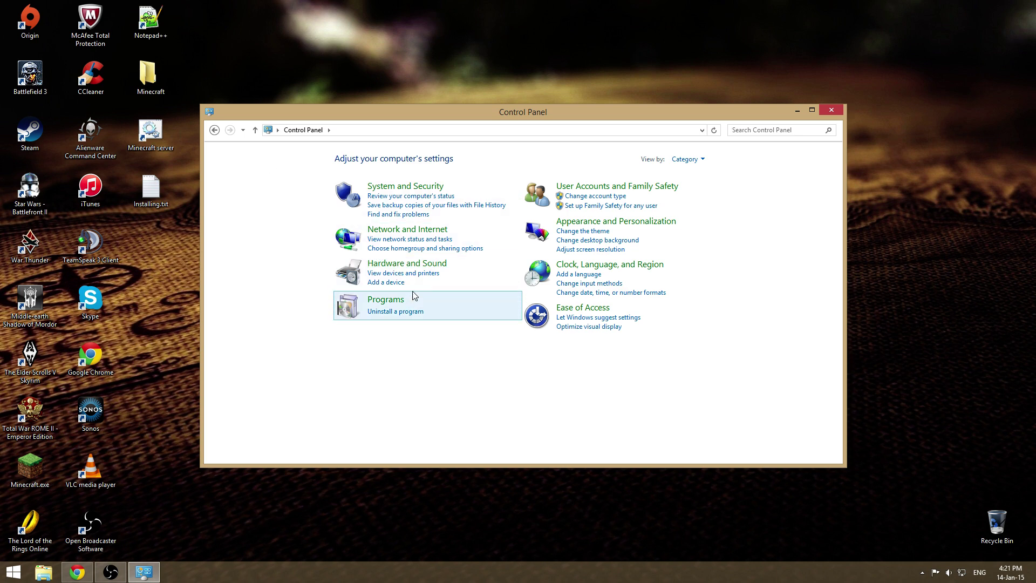
click(386, 299)
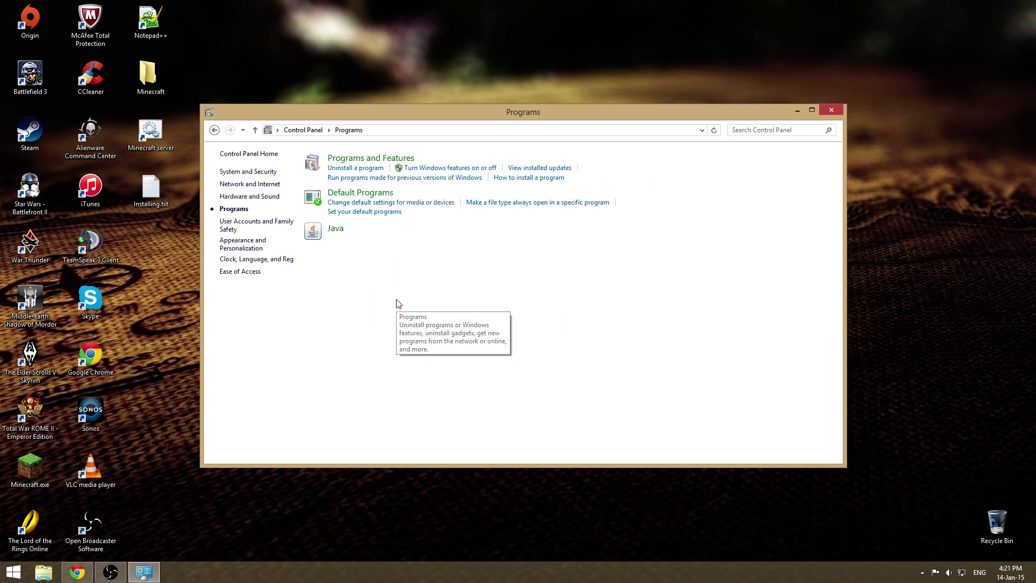
click(353, 231)
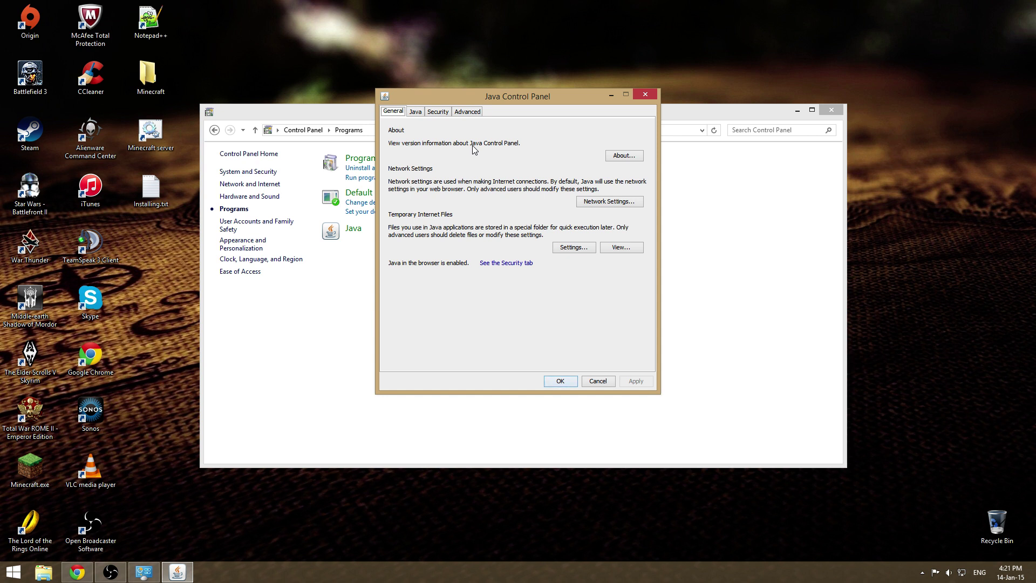
Step: Confirm Java 1.7.0_71 is the only runtime in both the User and System runtime lists
click(416, 113)
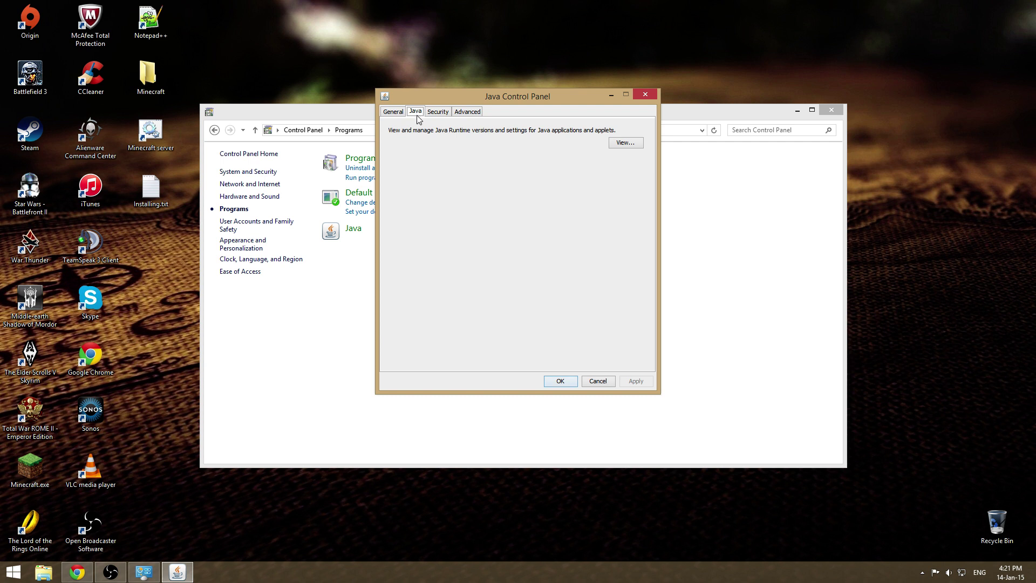
click(616, 144)
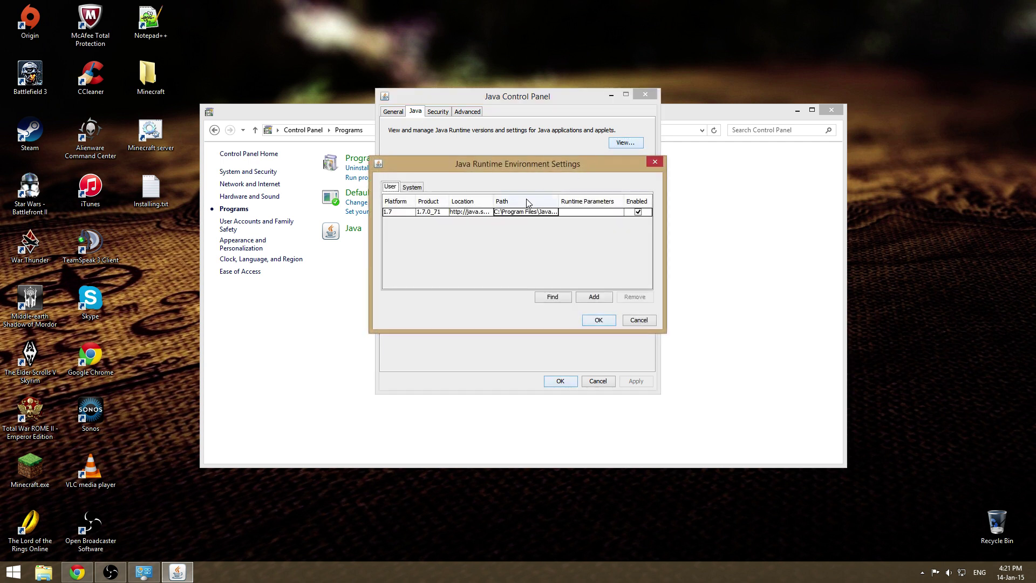
click(402, 212)
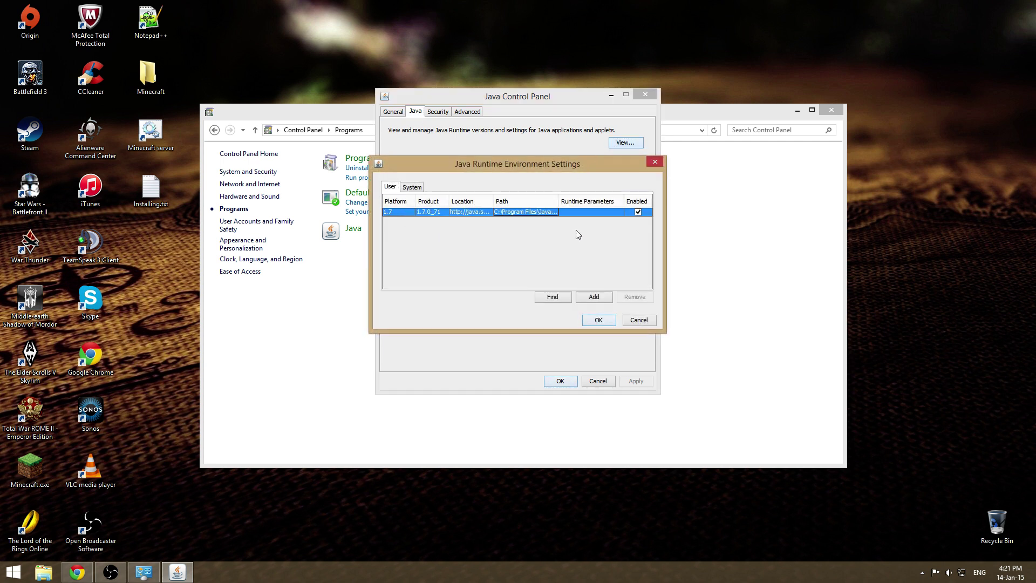
click(411, 189)
click(399, 214)
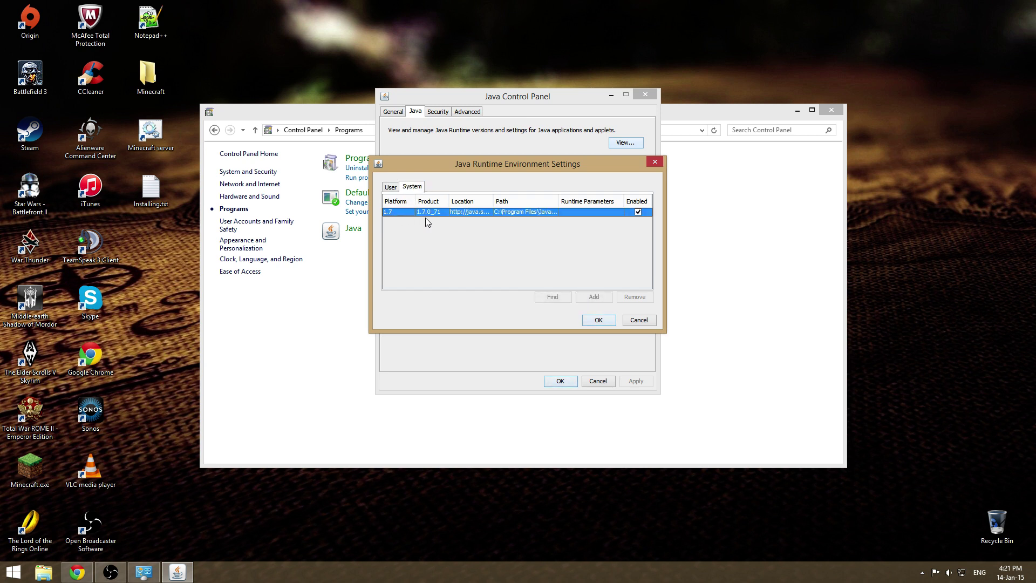